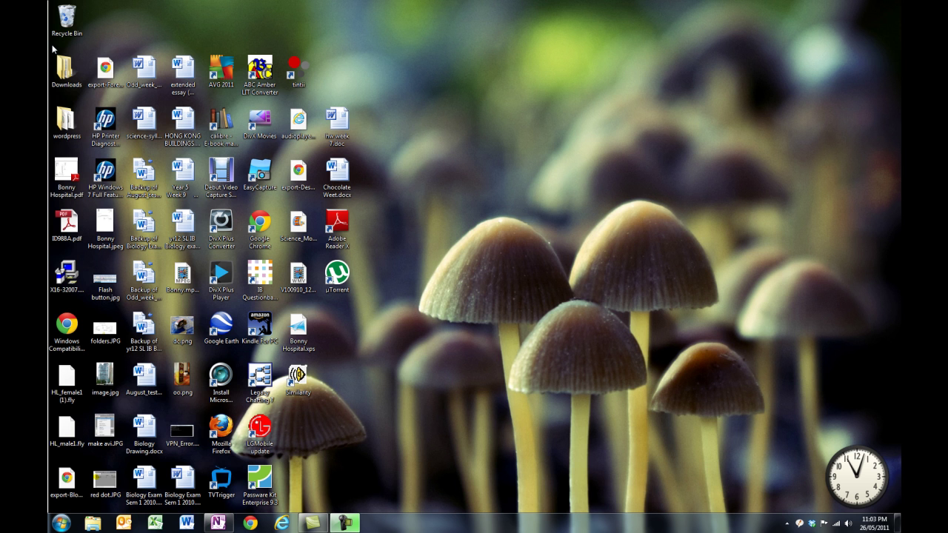
Step: Select all 65 desktop icons and delete them to the Recycle Bin, confirming the prompt
drag(53, 49, 397, 508)
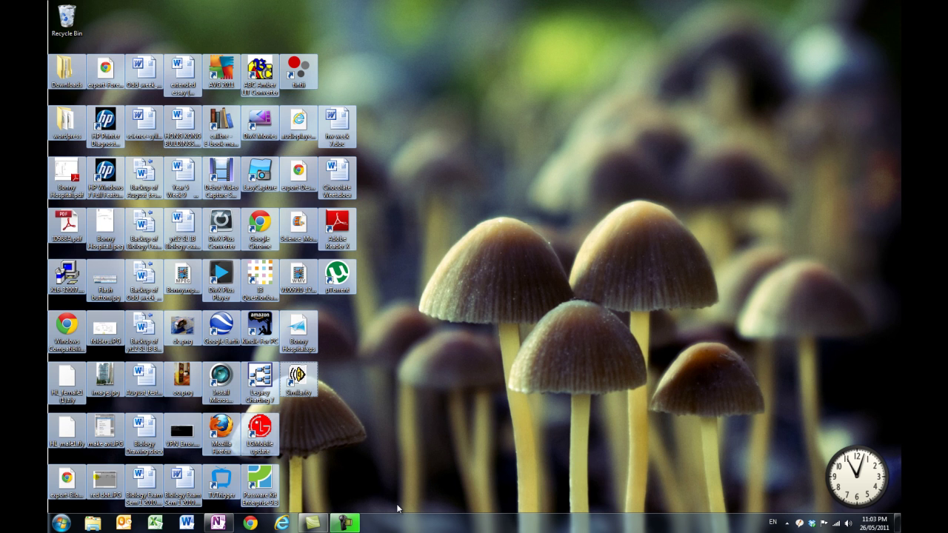
key(Delete)
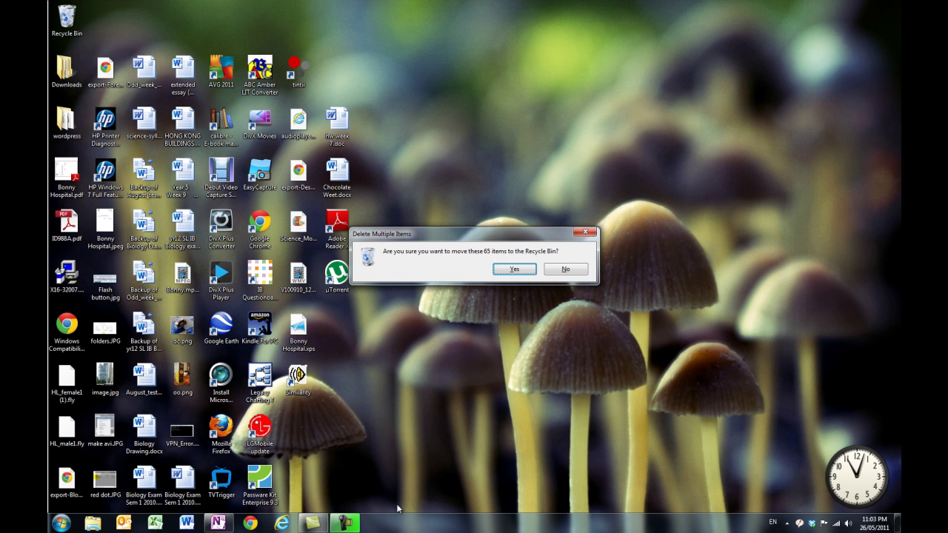
click(515, 269)
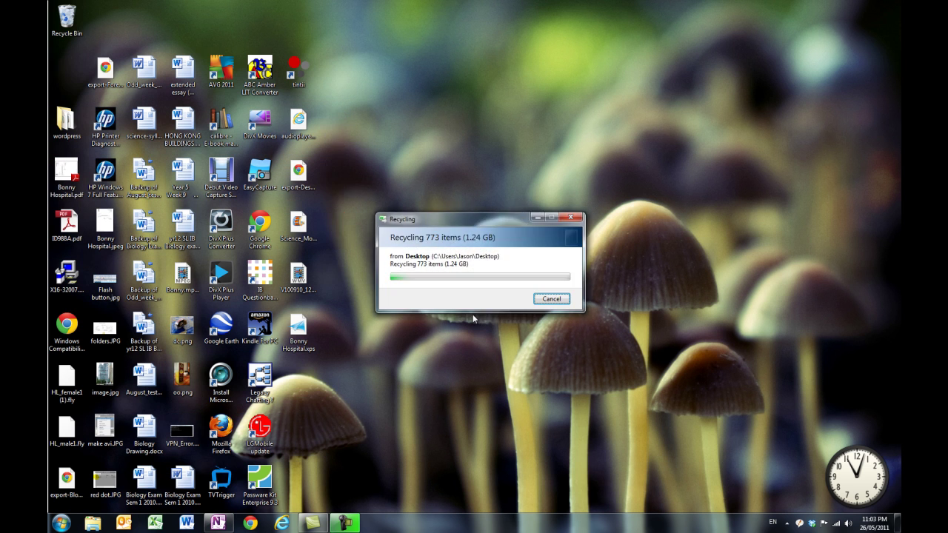
drag(460, 222, 691, 253)
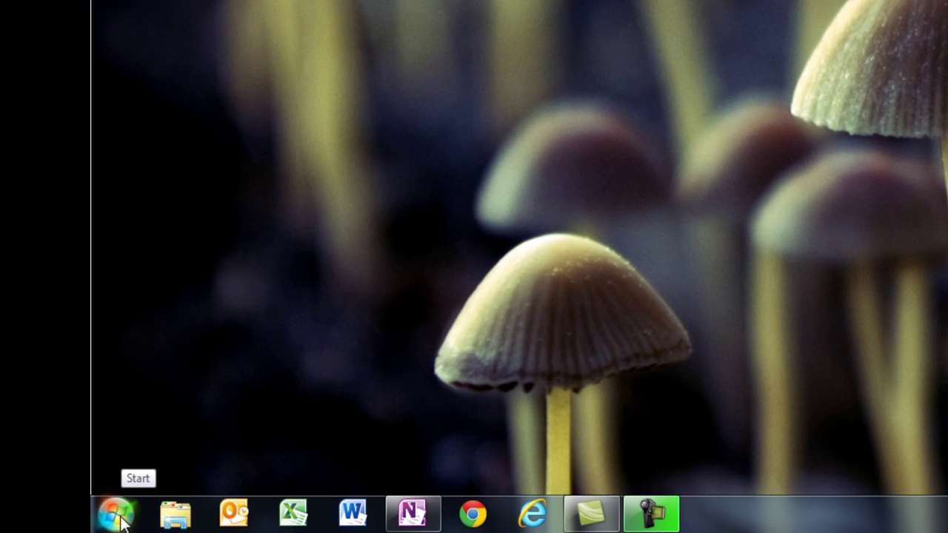
Step: Search 'calc' from the Start menu and launch Calculator
key(super)
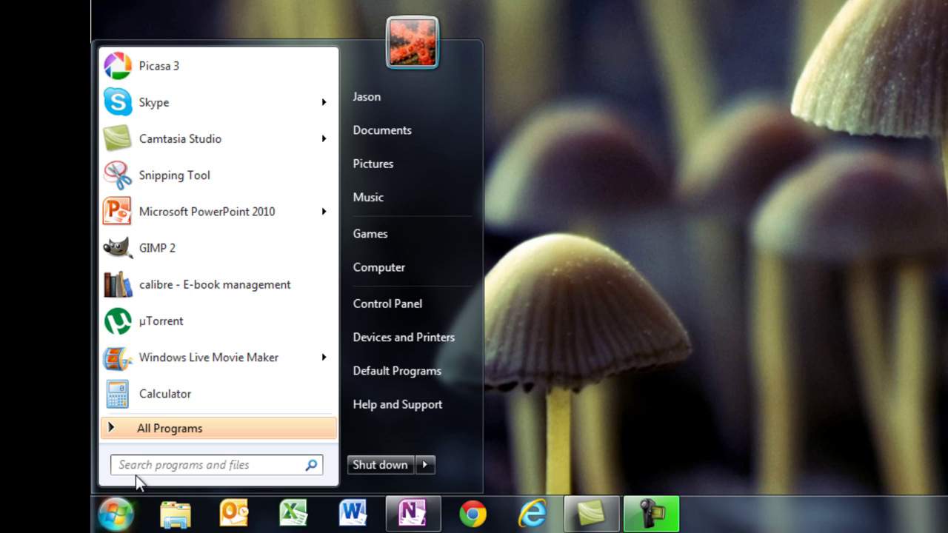
text(calc)
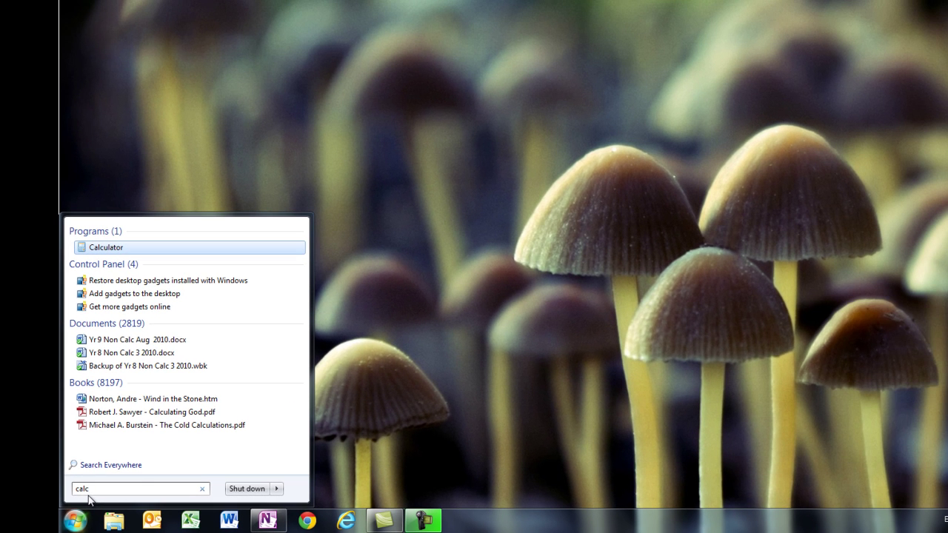
key(Return)
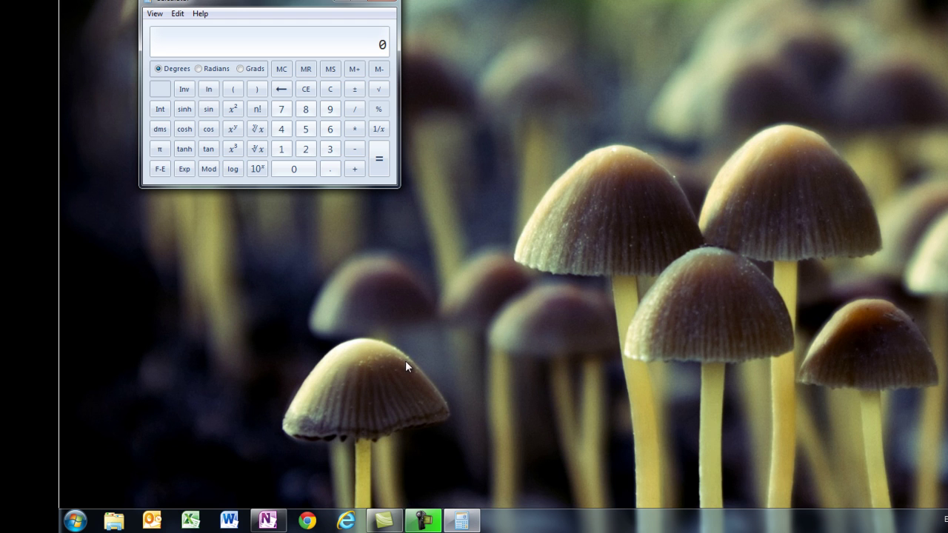
Step: Pin Calculator to the taskbar from its jump list
mouse_move(465, 526)
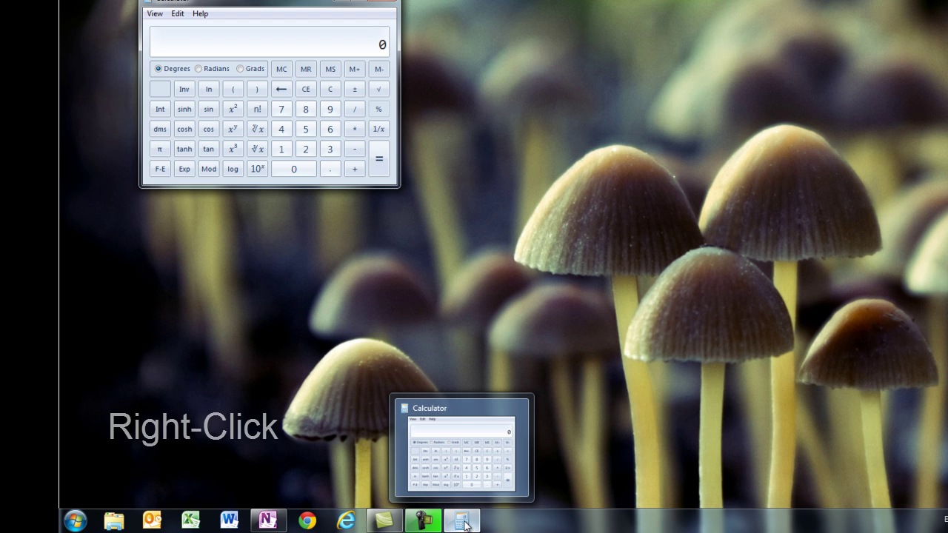
right_click(465, 525)
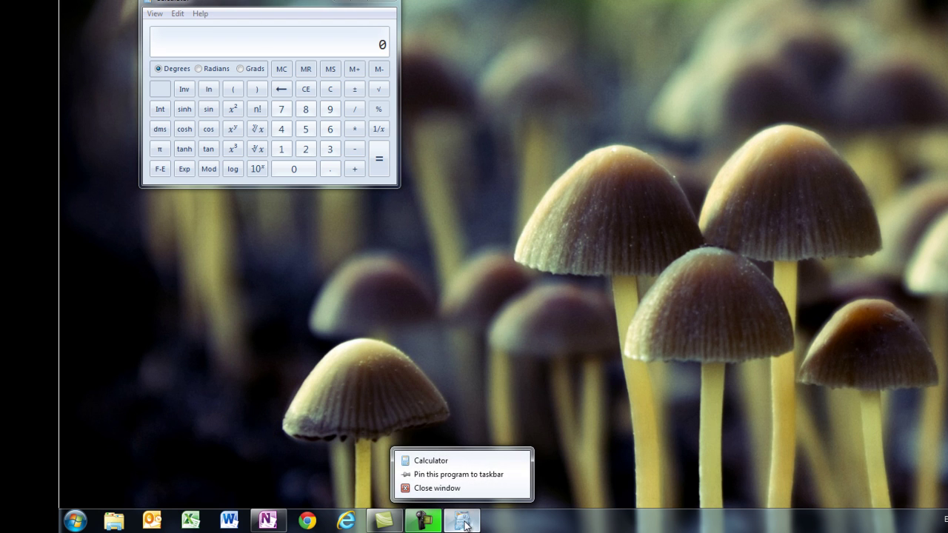
click(441, 478)
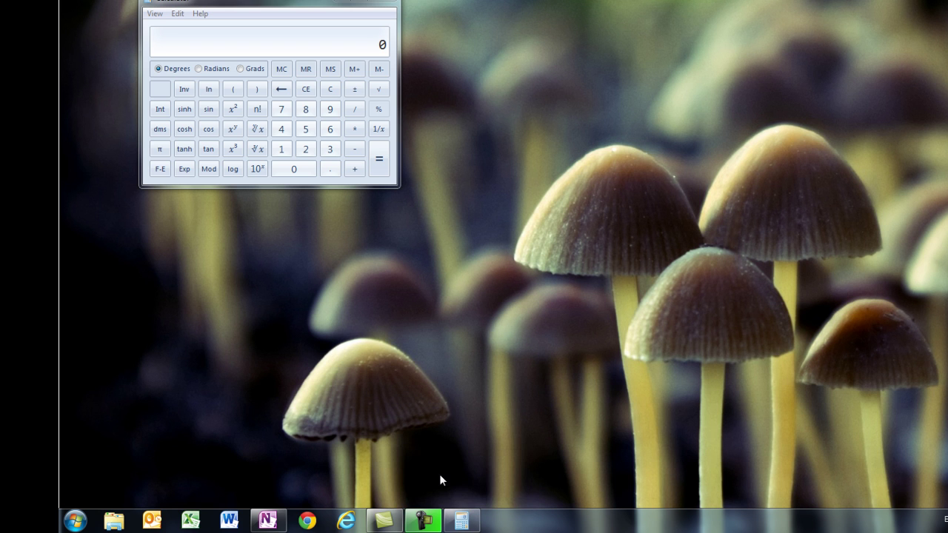
Step: Close Calculator, relaunch it from the pinned taskbar icon, and close it again
click(385, 2)
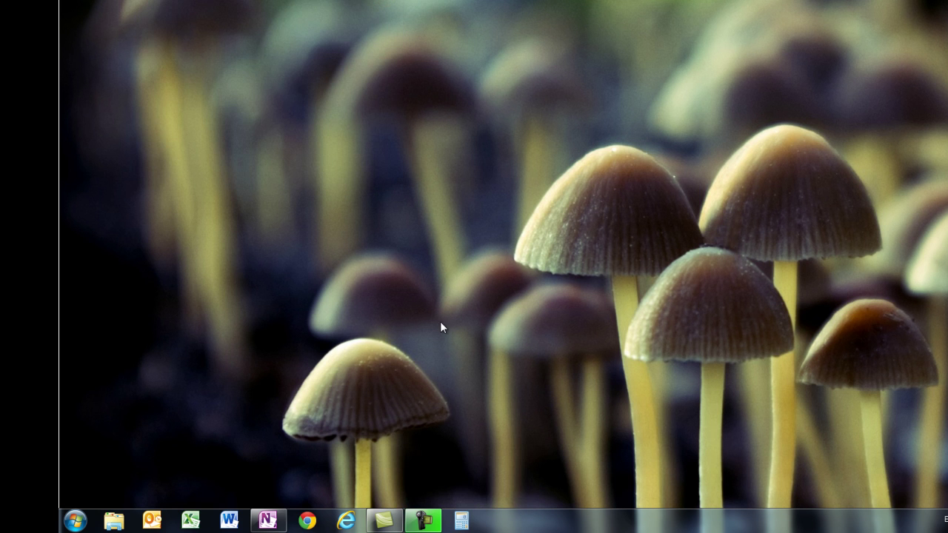
click(463, 526)
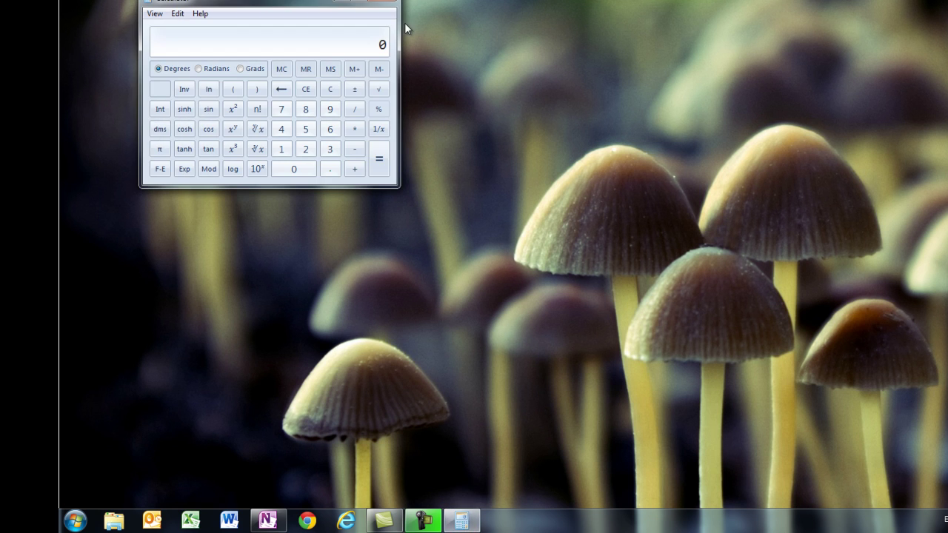
click(382, 3)
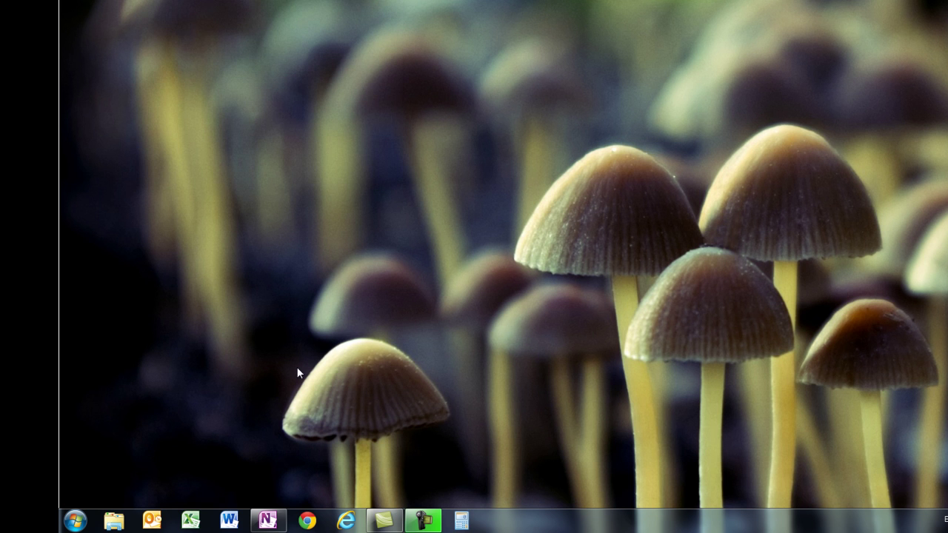
click(76, 521)
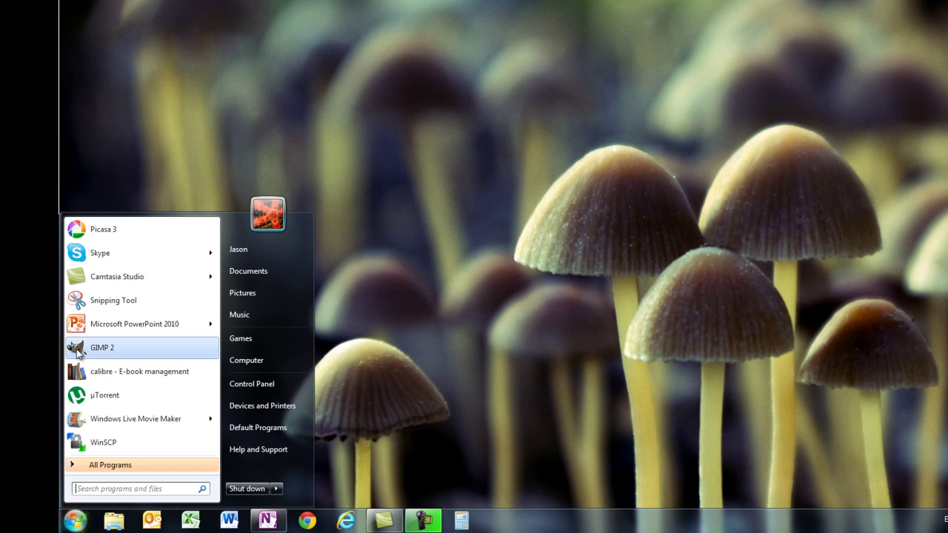
mouse_move(87, 327)
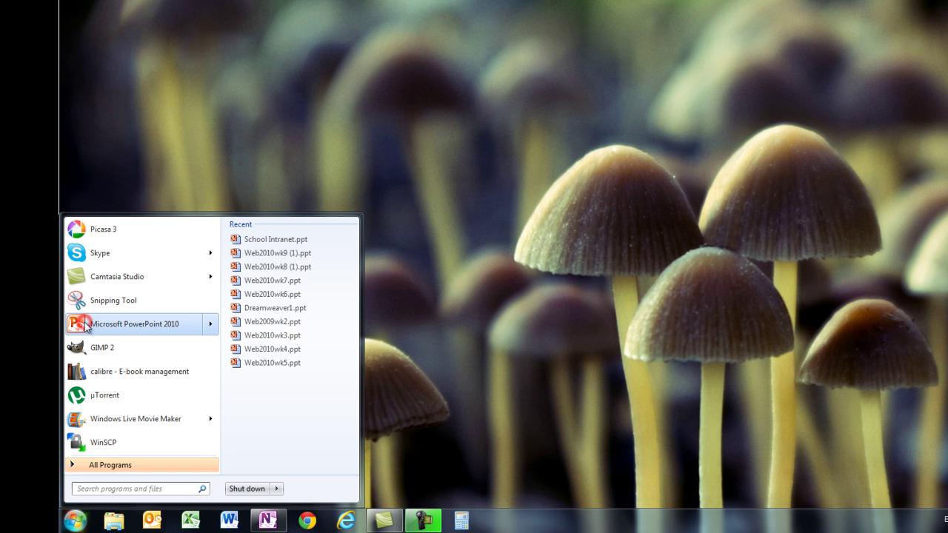
drag(87, 326, 509, 528)
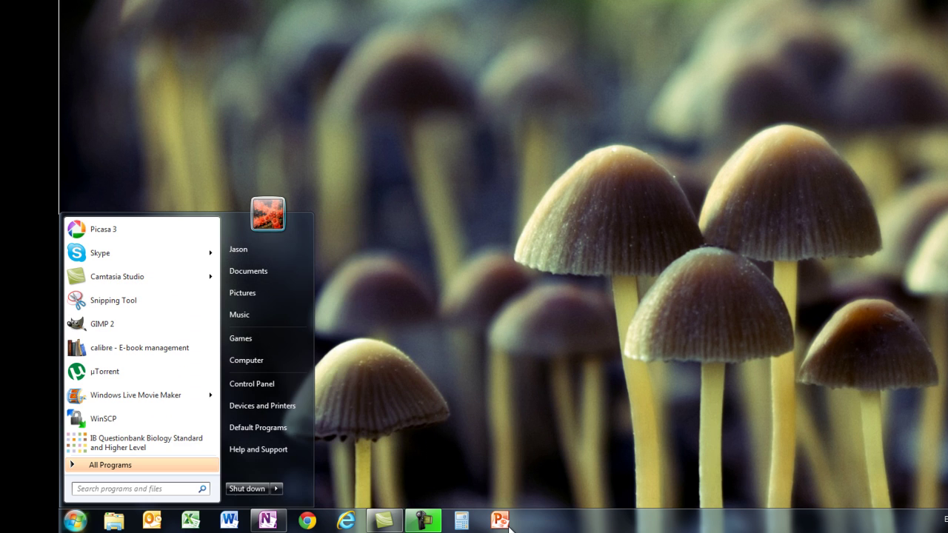
click(360, 300)
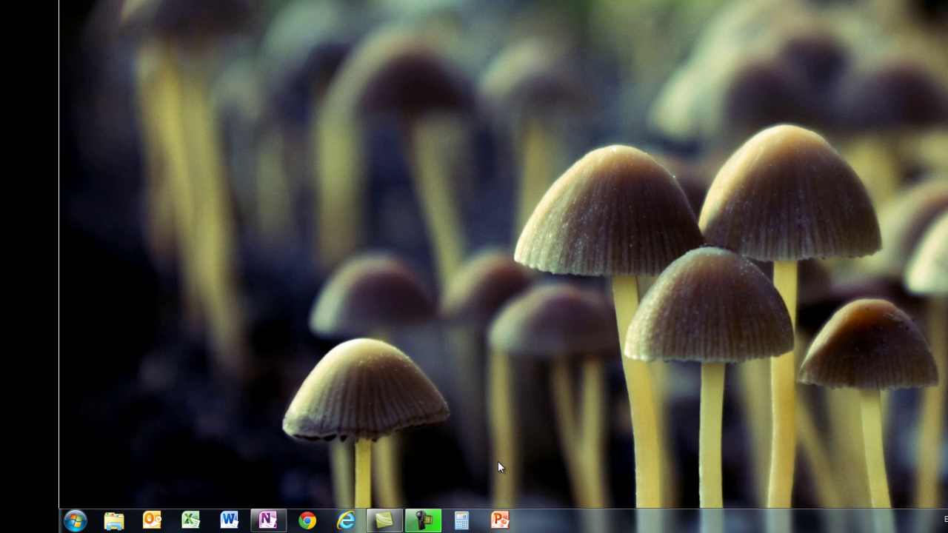
right_click(501, 523)
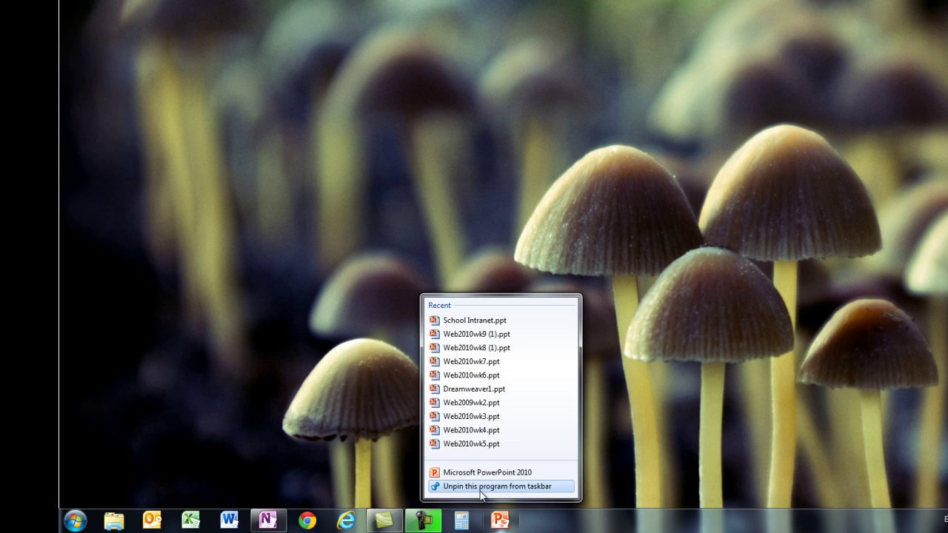
click(480, 487)
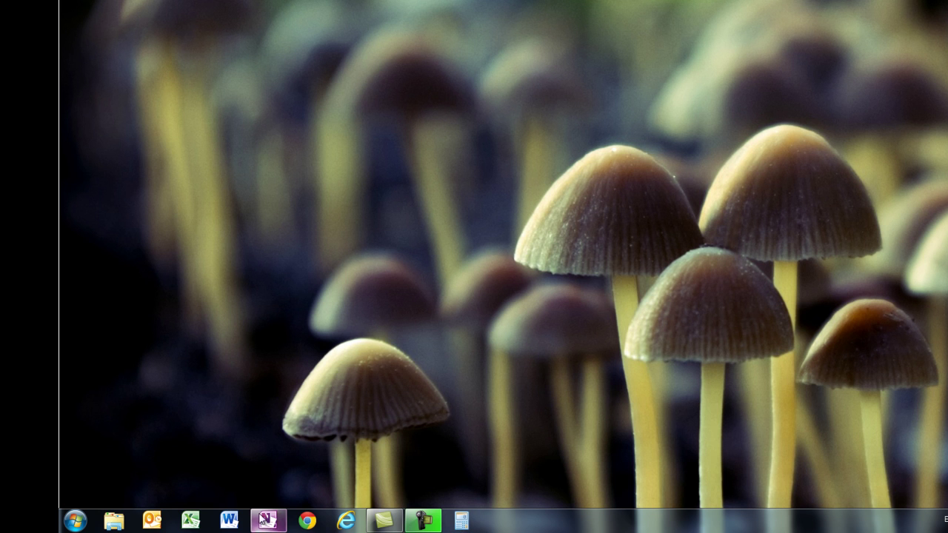
Step: Launch Word from its taskbar icon, minimize and restore it, and show the File tab's recent documents
mouse_move(271, 524)
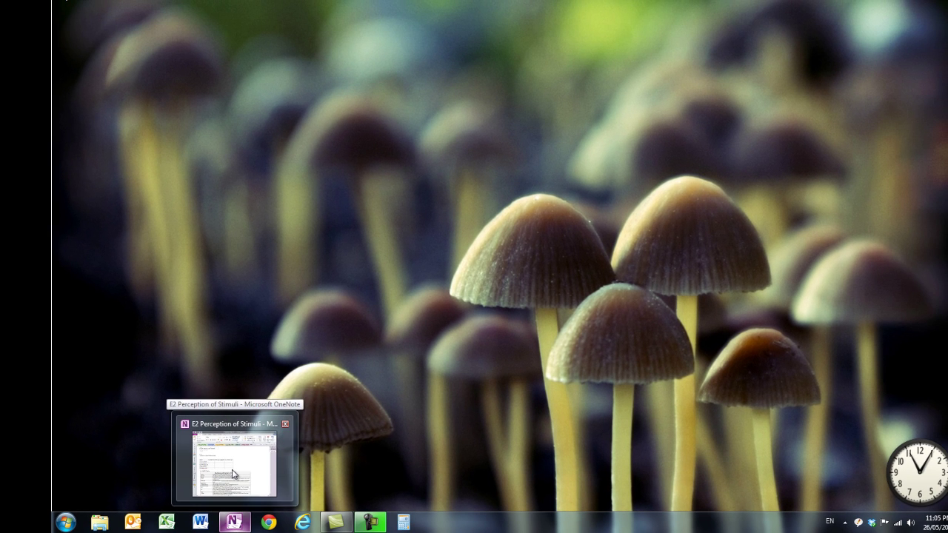
click(201, 523)
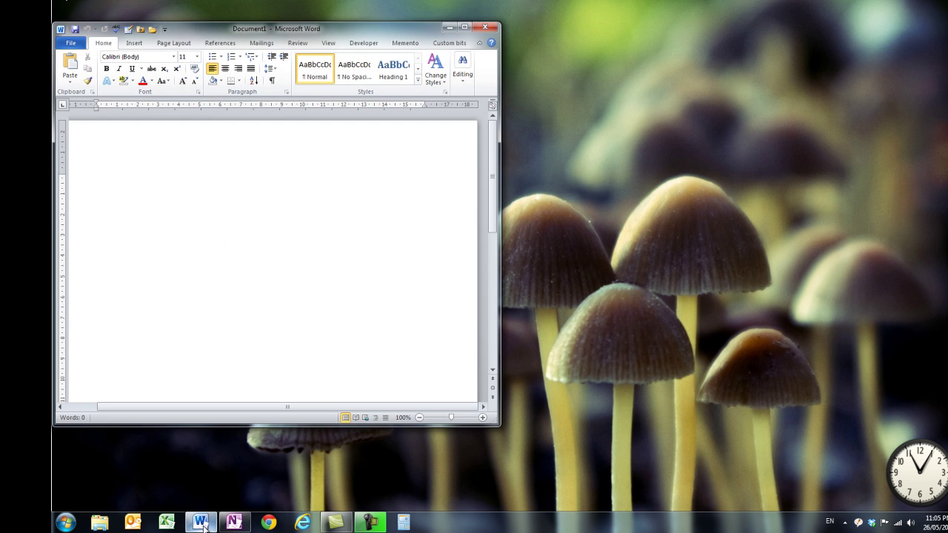
click(201, 523)
click(201, 523)
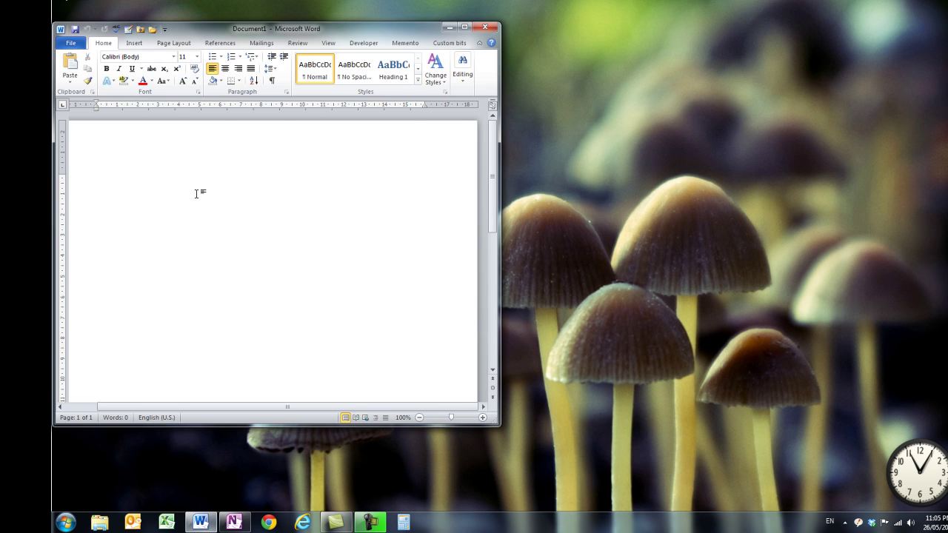
click(70, 43)
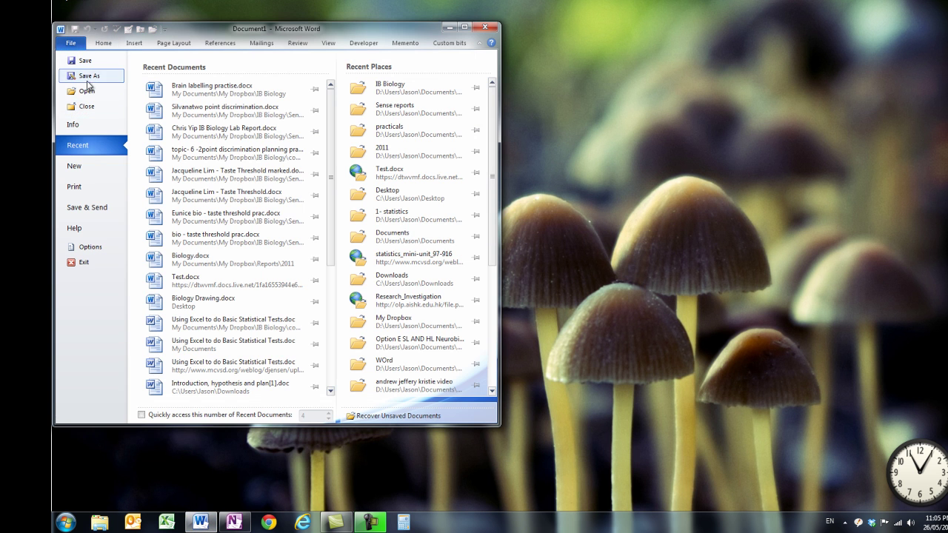
Step: Create a new blank Document2, place it beside Document1, and type some filler text
click(77, 164)
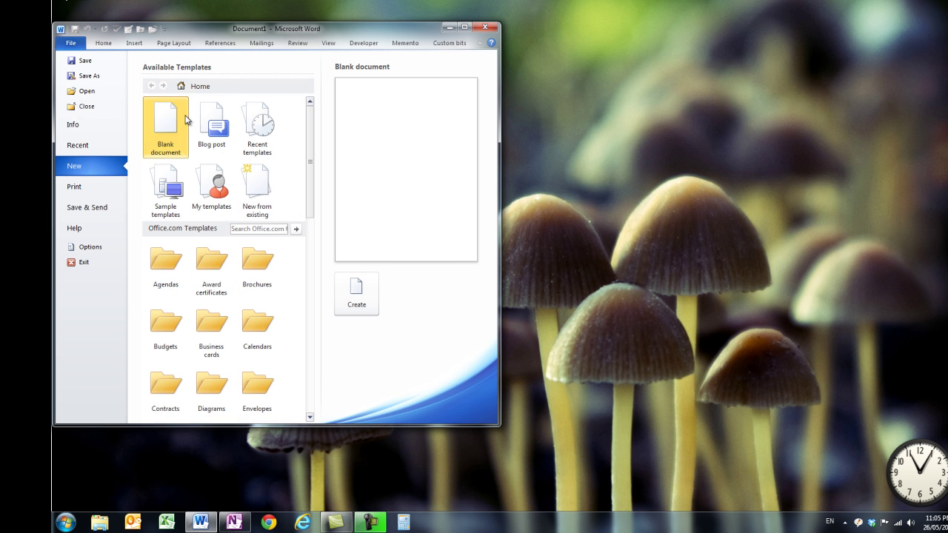
click(356, 294)
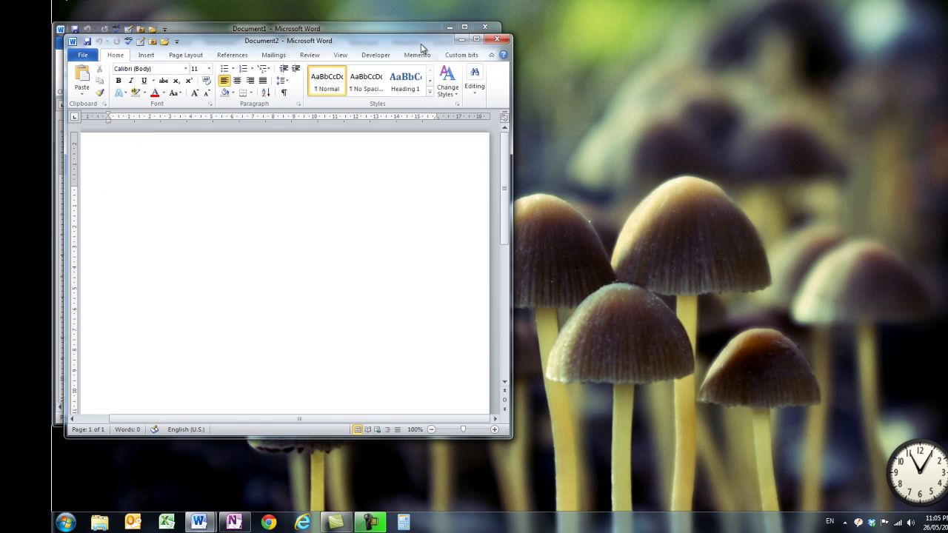
drag(421, 45, 882, 43)
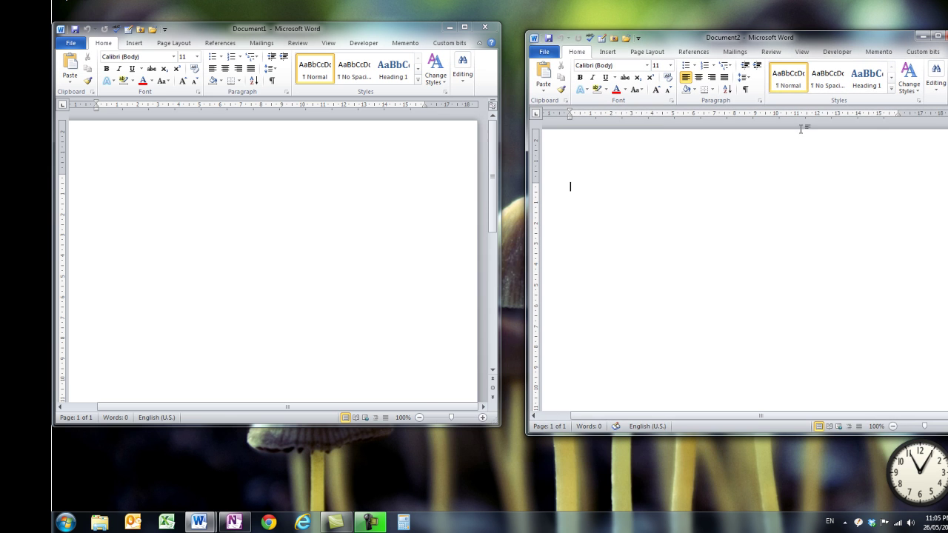
text(thqtehqtbqebqet)
Step: Minimize both documents, bring Document2 back from its taskbar thumbnail, and close it with Don't Save
click(450, 27)
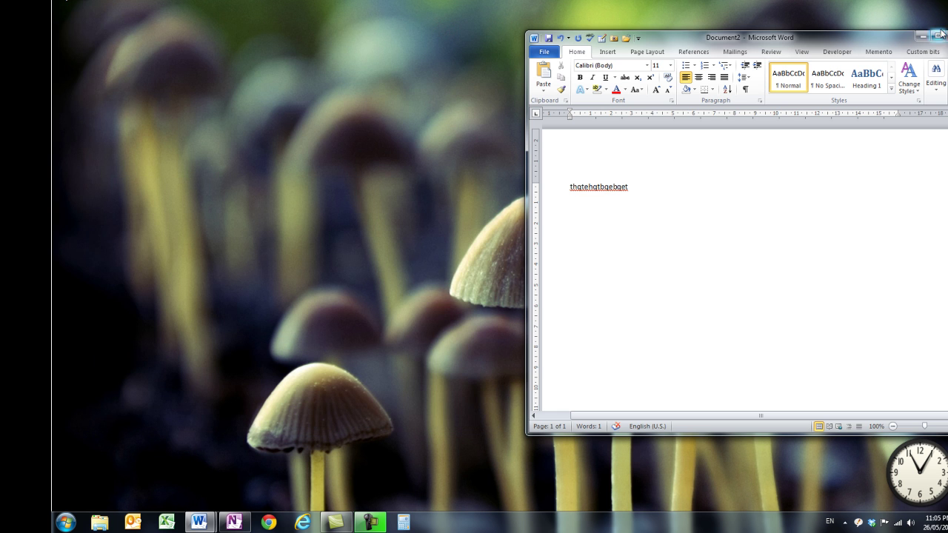
click(922, 35)
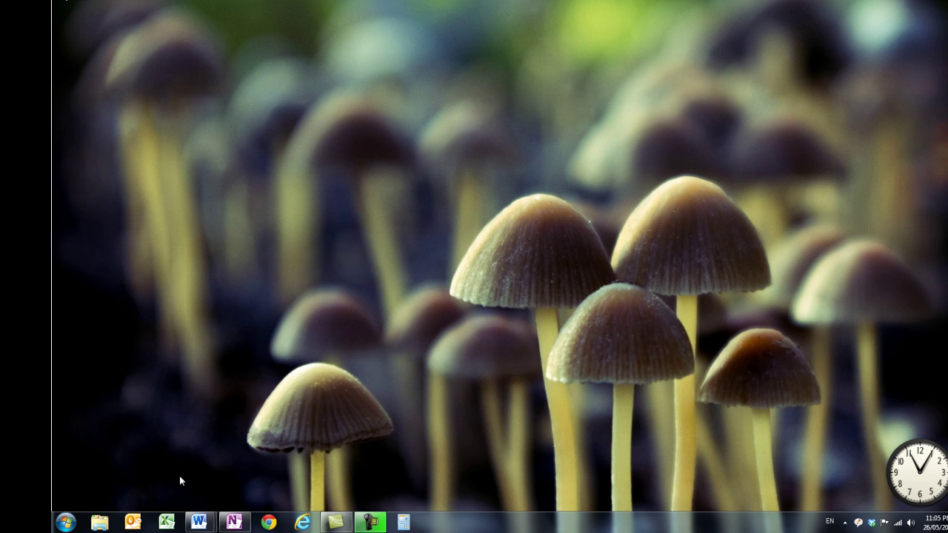
mouse_move(205, 526)
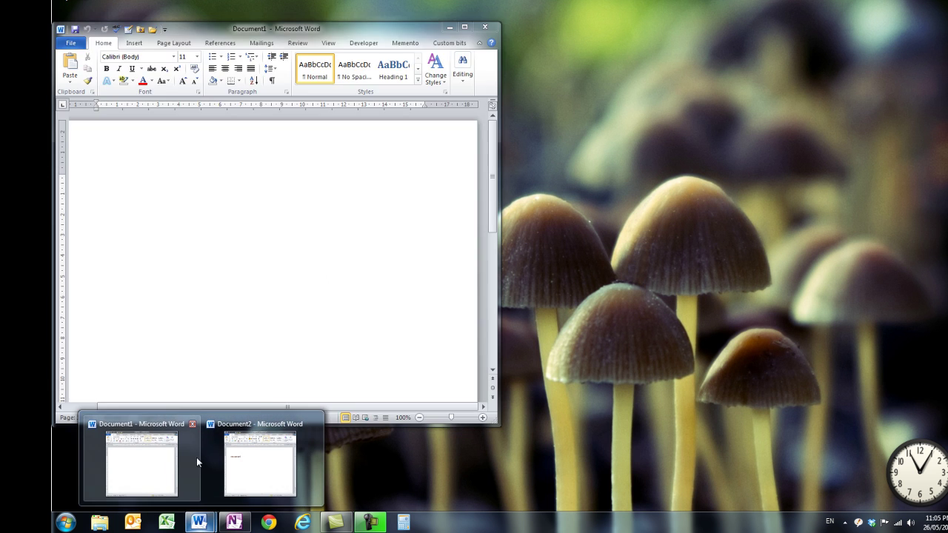
mouse_move(239, 461)
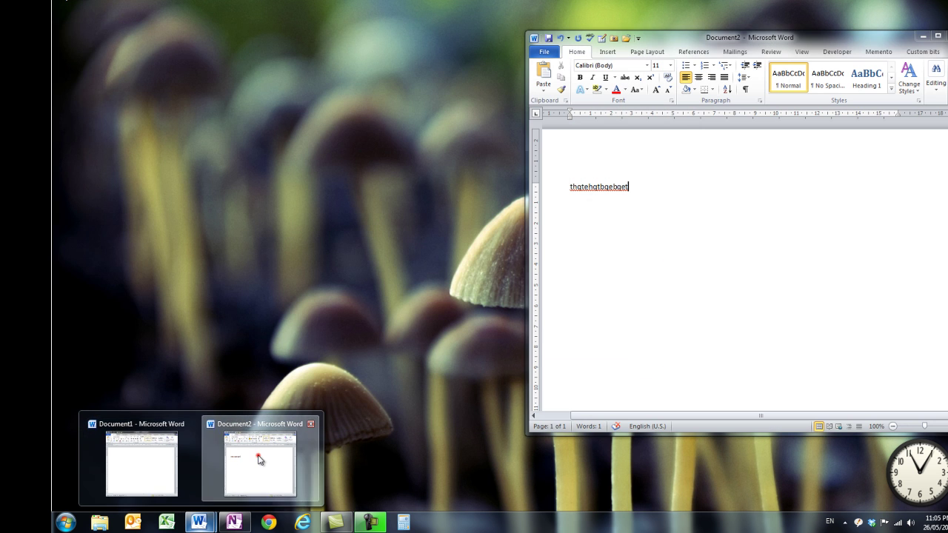
click(259, 458)
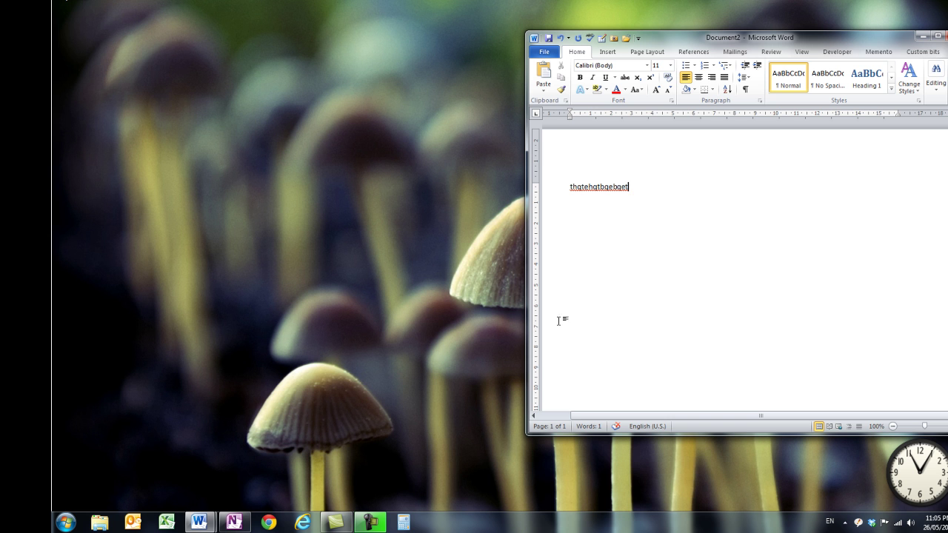
click(947, 36)
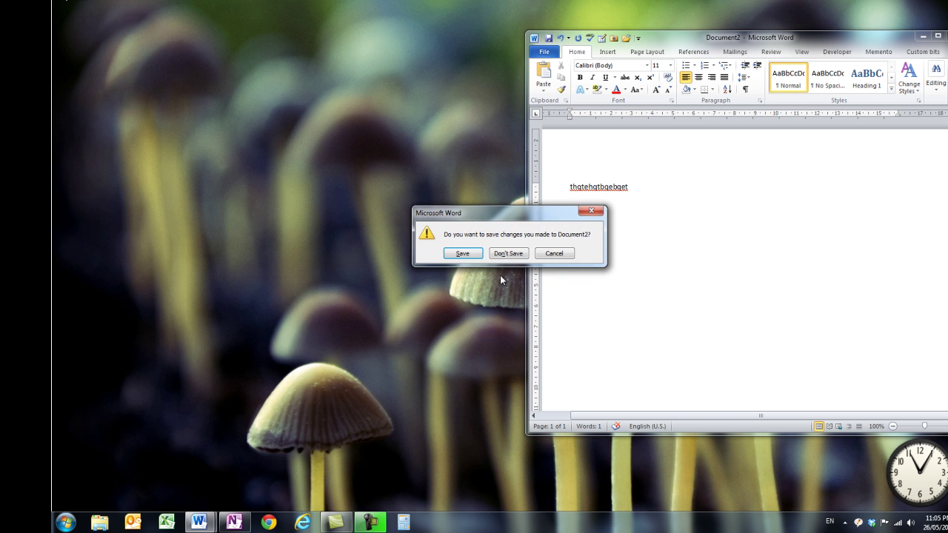
click(493, 254)
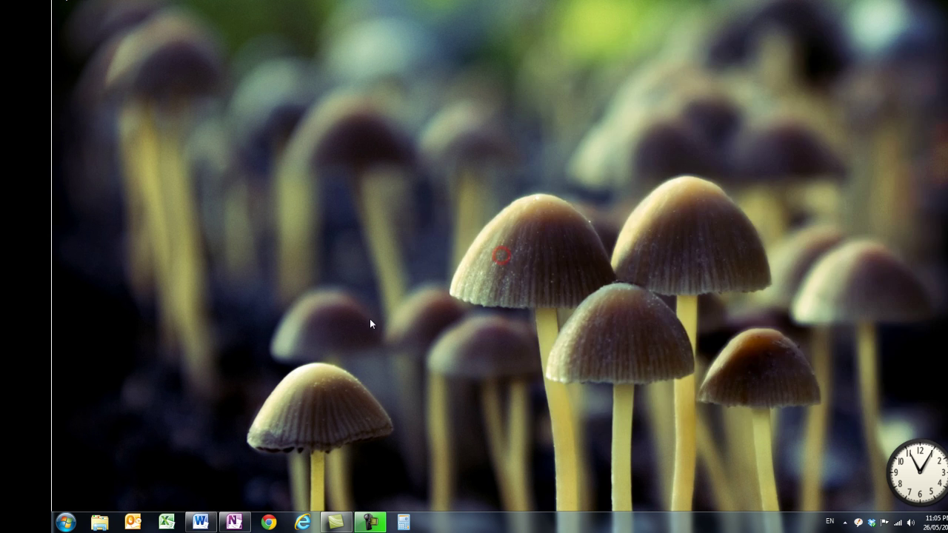
Step: Pin Brain labelling practise.docx in Word's taskbar jump list, then dismiss the list
right_click(202, 524)
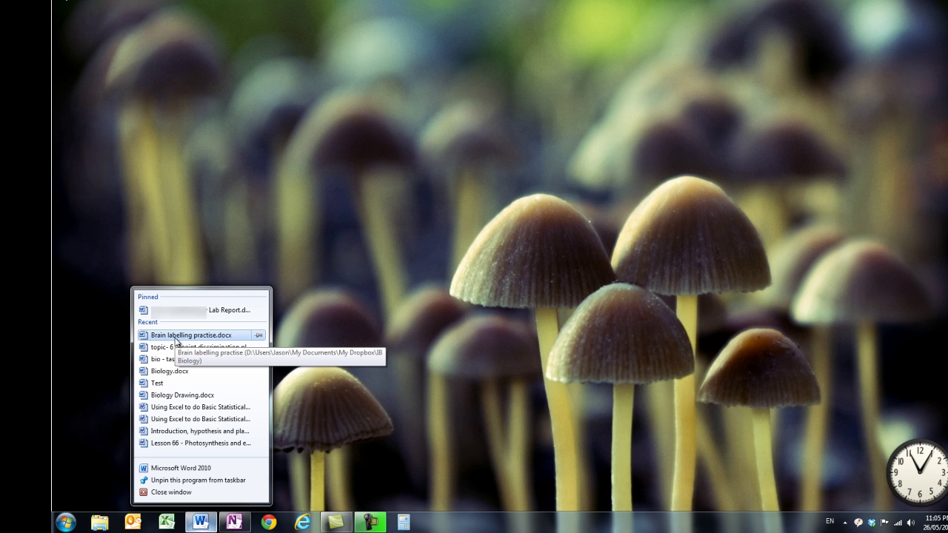
click(260, 338)
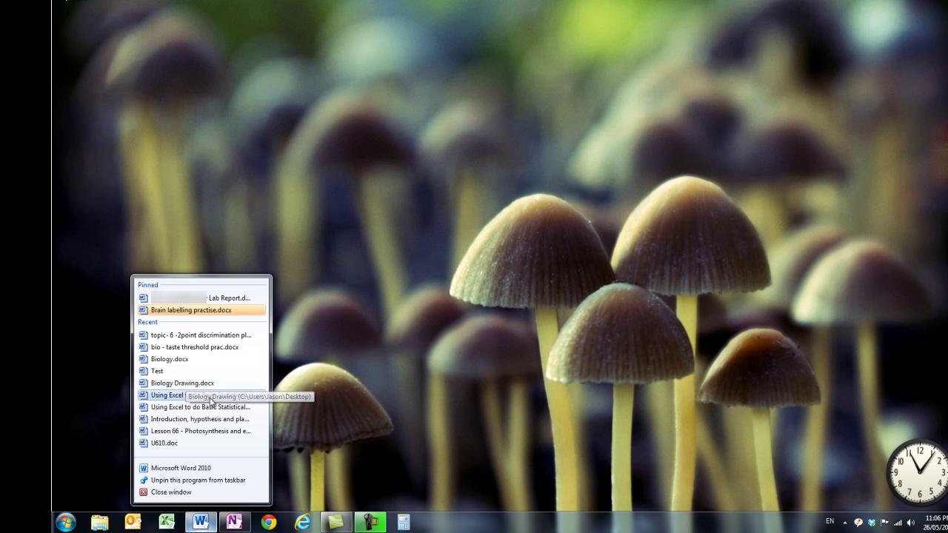
click(295, 487)
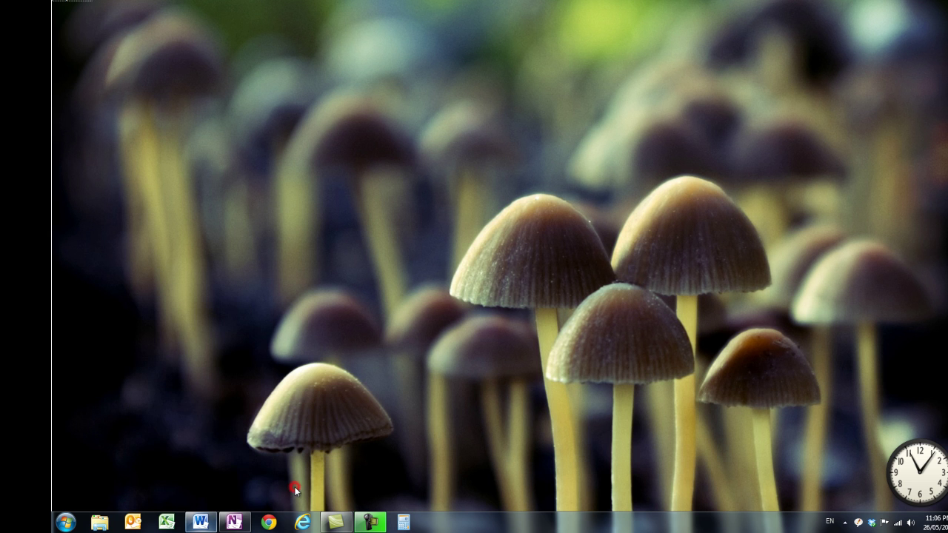
right_click(306, 526)
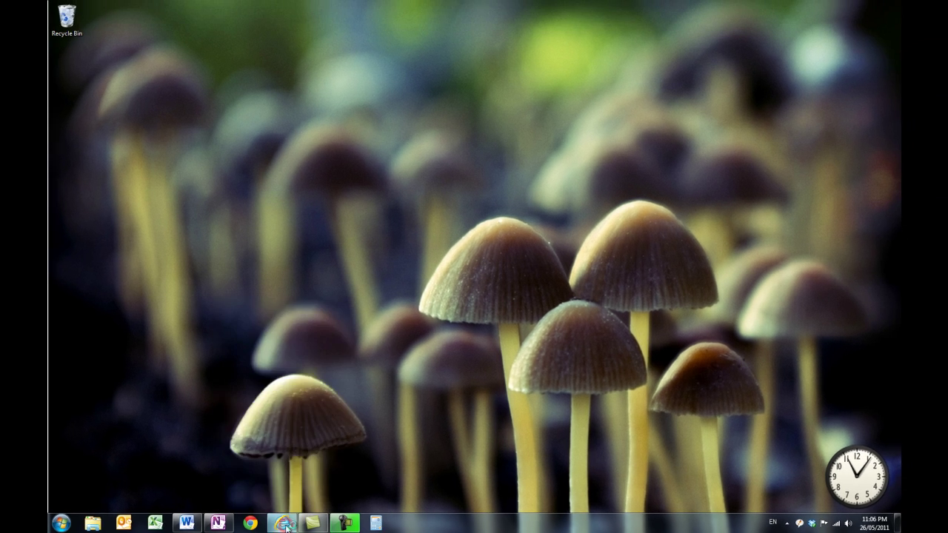
click(308, 526)
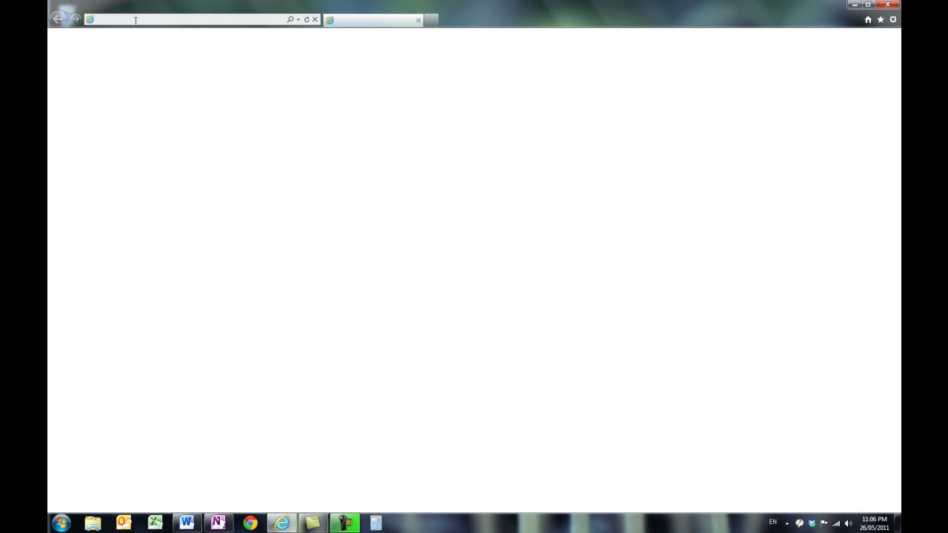
click(135, 20)
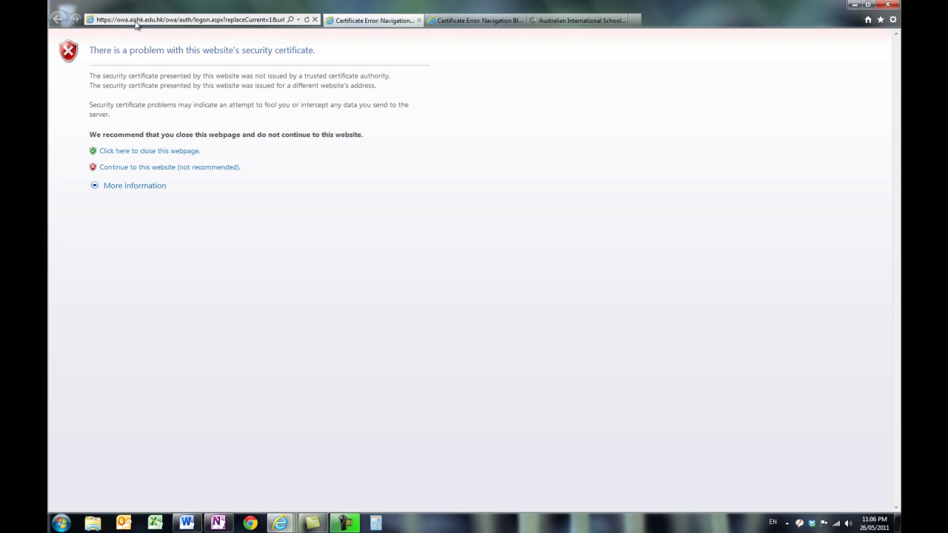
text(www.)
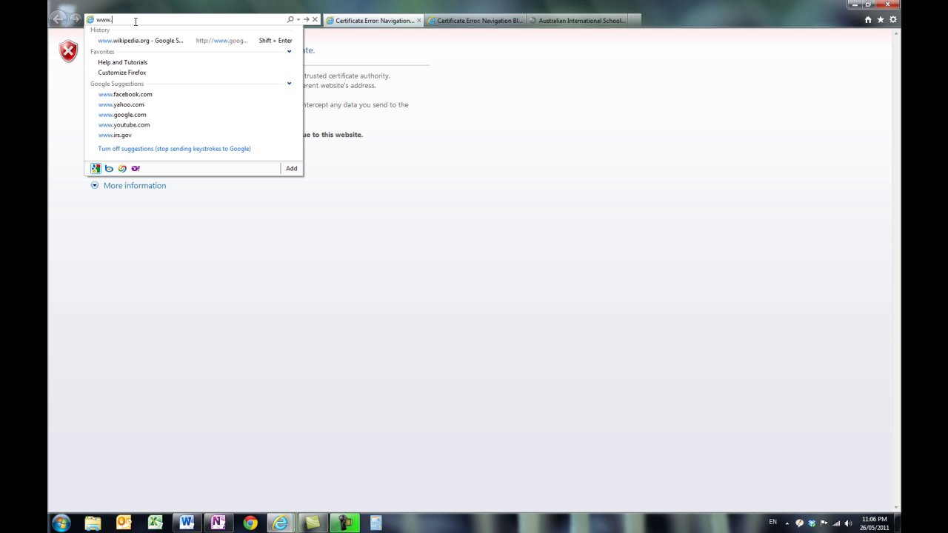
key(Down)
key(Return)
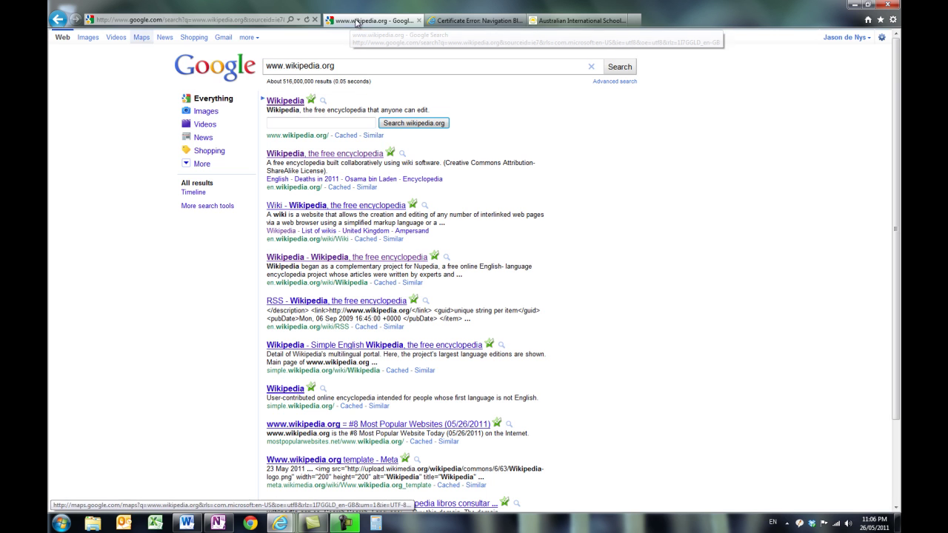
click(289, 154)
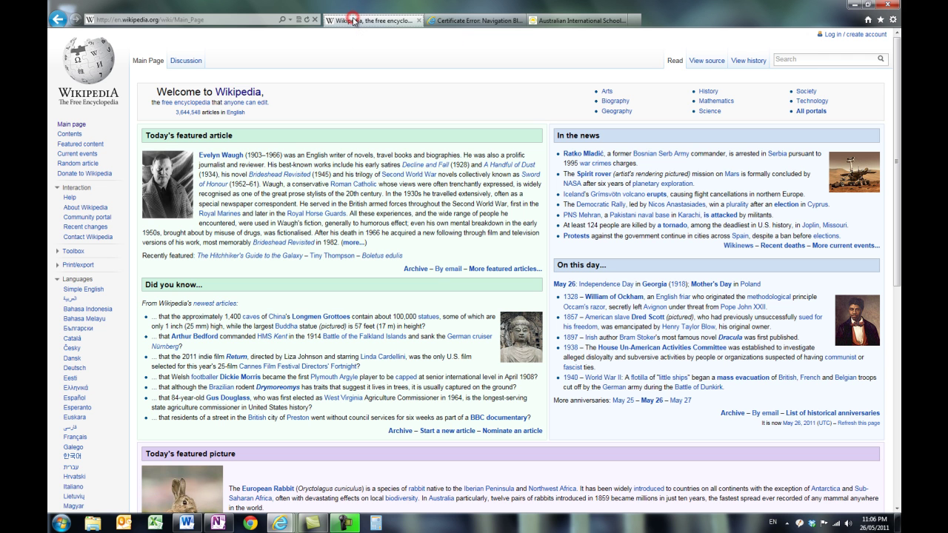
Step: Drag the Wikipedia tab onto the taskbar to pin it, close IE, then open and close the pinned site
drag(354, 21, 425, 526)
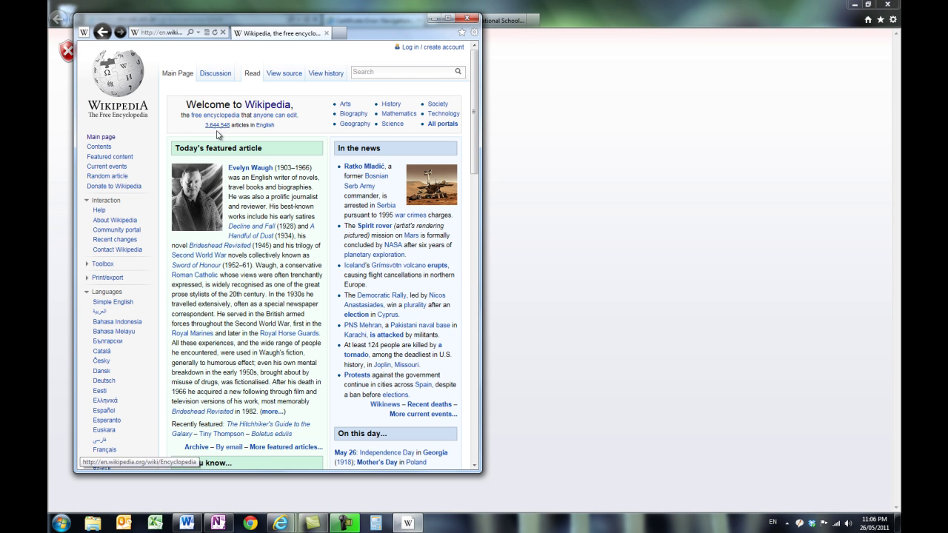
click(467, 18)
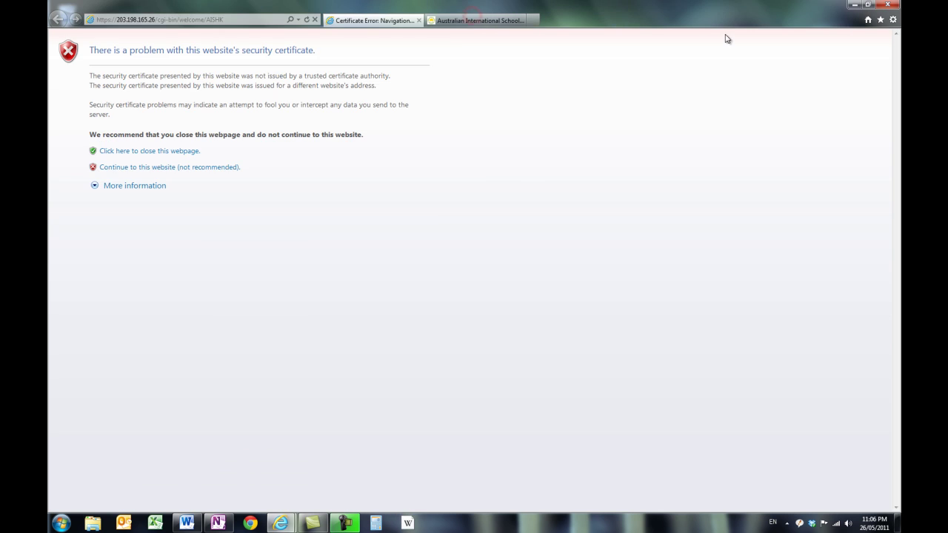
click(885, 4)
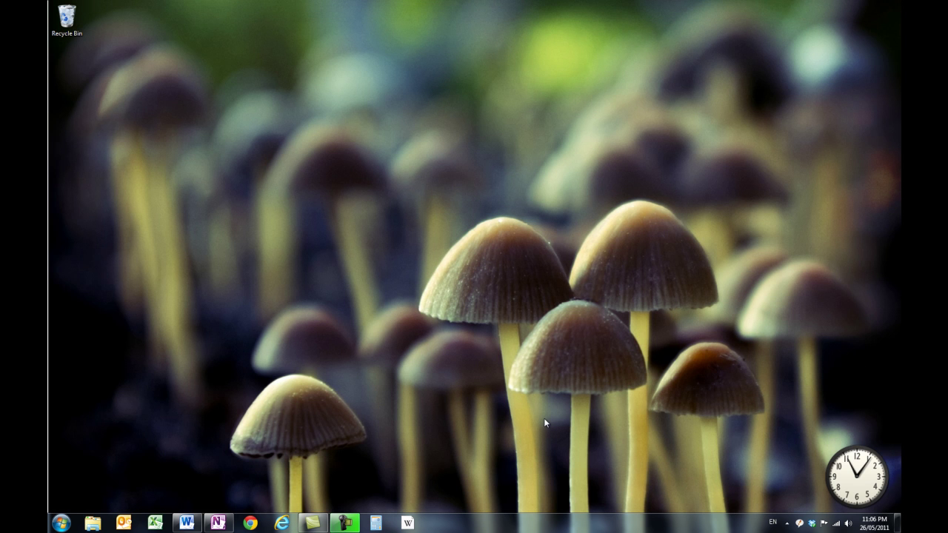
click(408, 524)
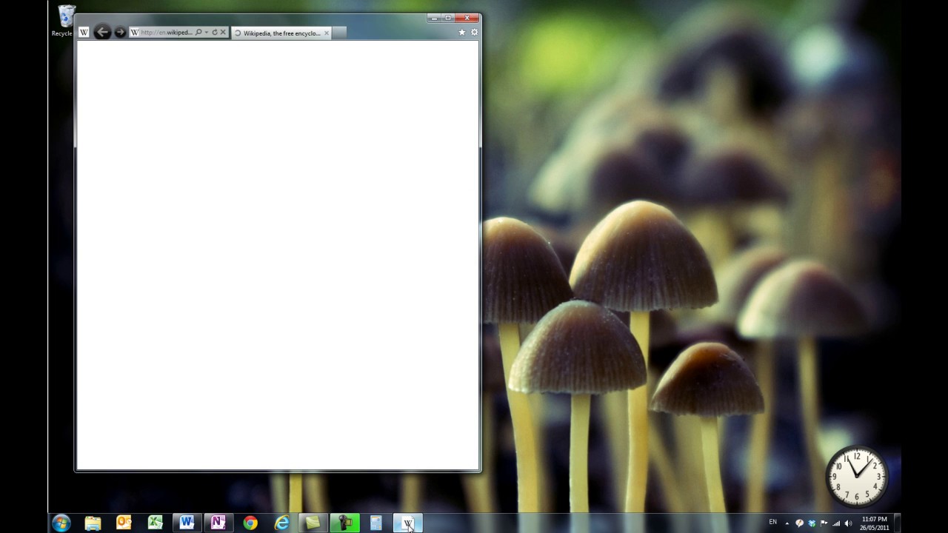
click(465, 18)
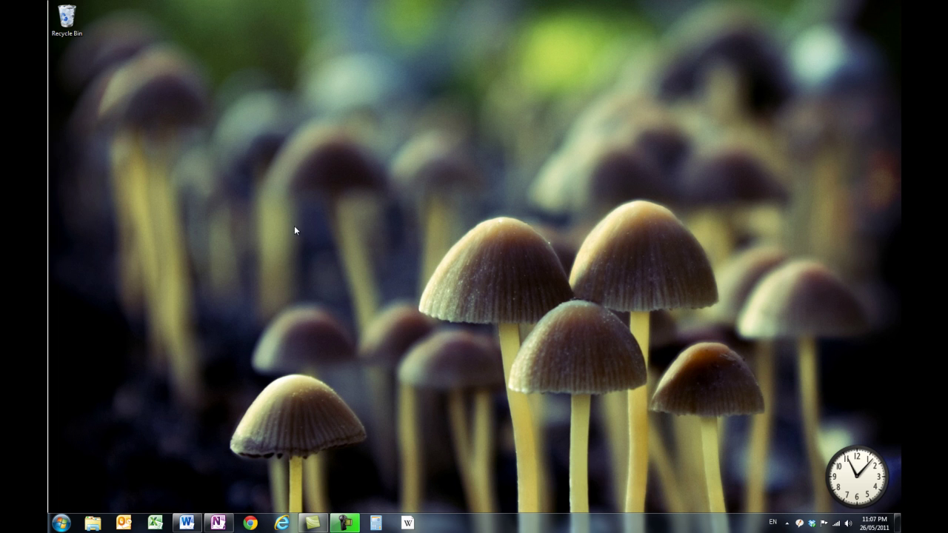
right_click(252, 524)
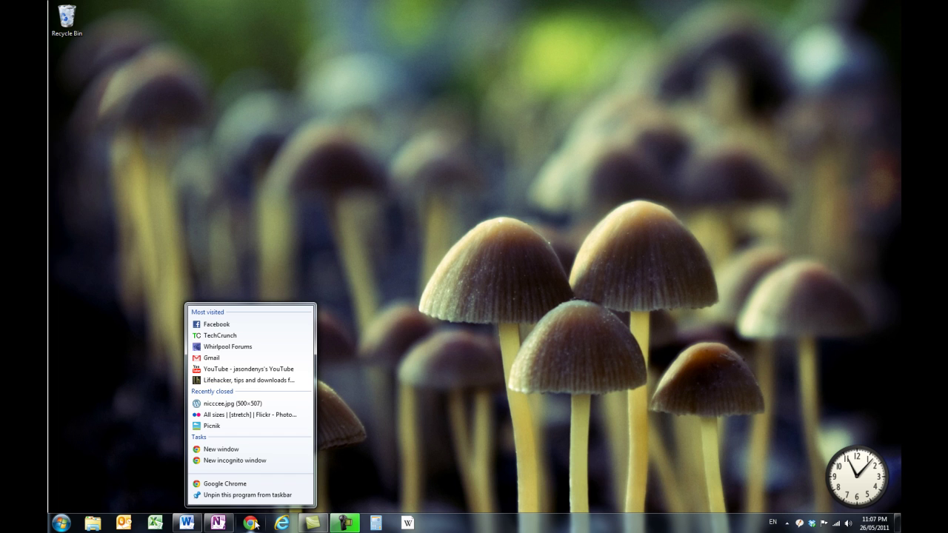
click(424, 434)
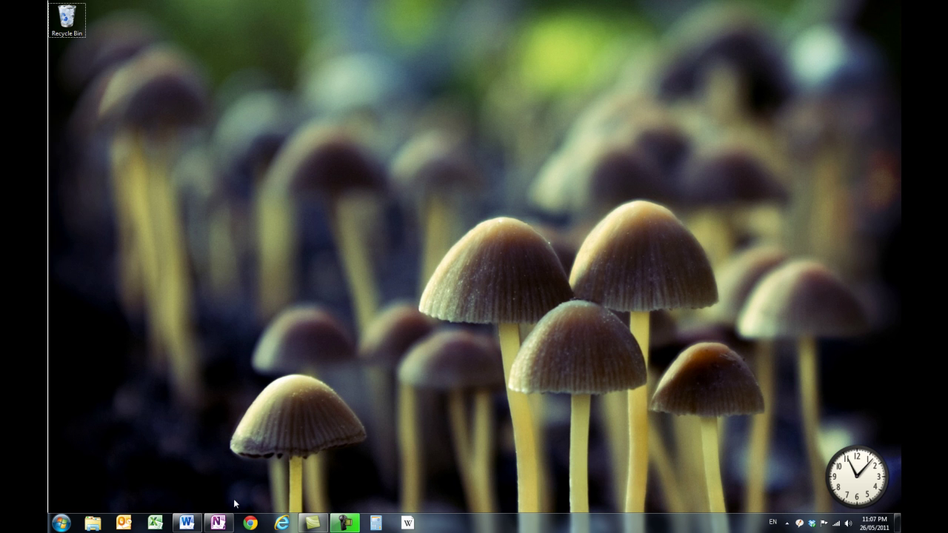
Step: Cycle through the open windows in Flip 3D with repeated Win+Tab
key(super+Tab)
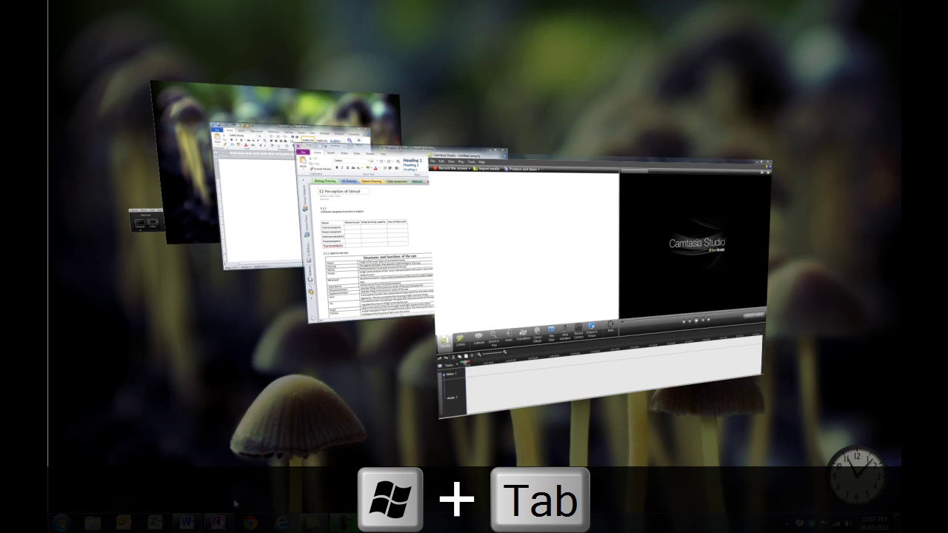
key(super+Tab)
key(super+Tab)
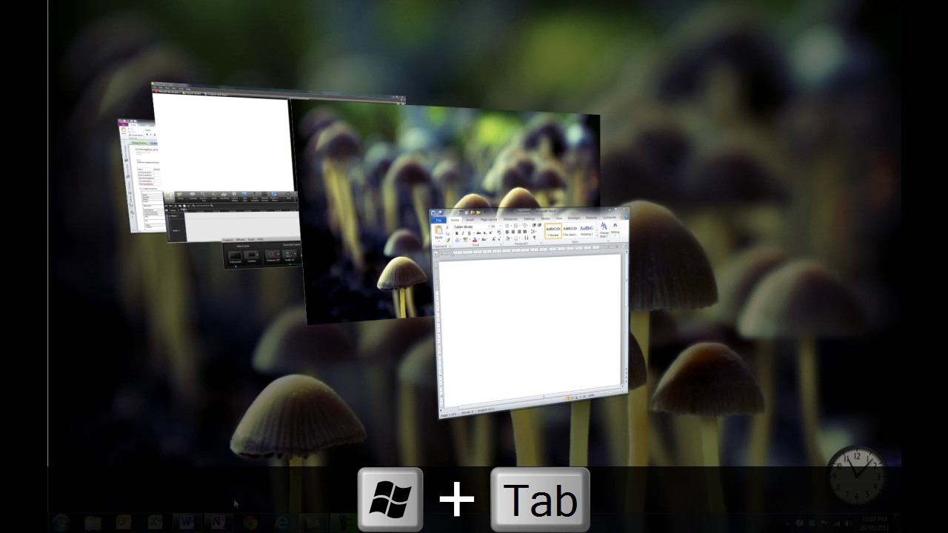
key(super+Tab)
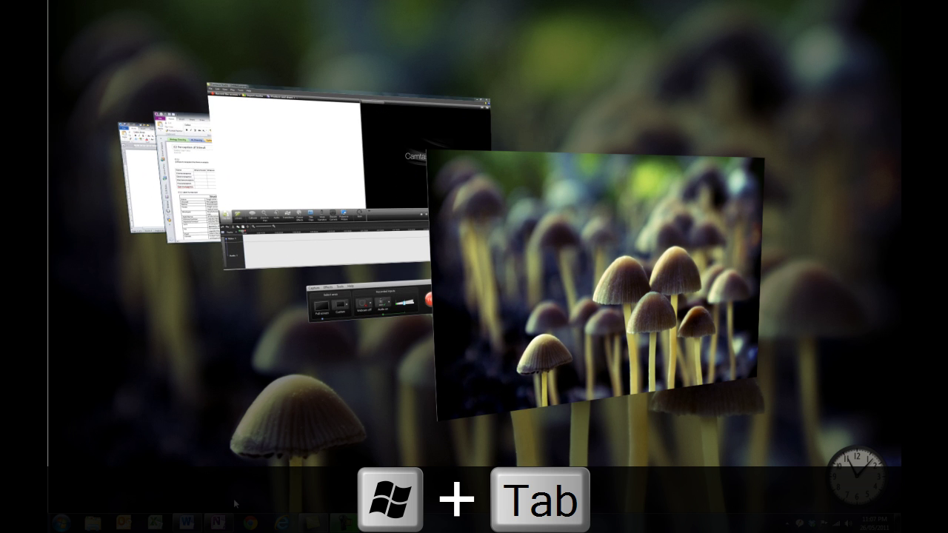
key(super+Tab)
key(super+Tab)
key(super+Tab)
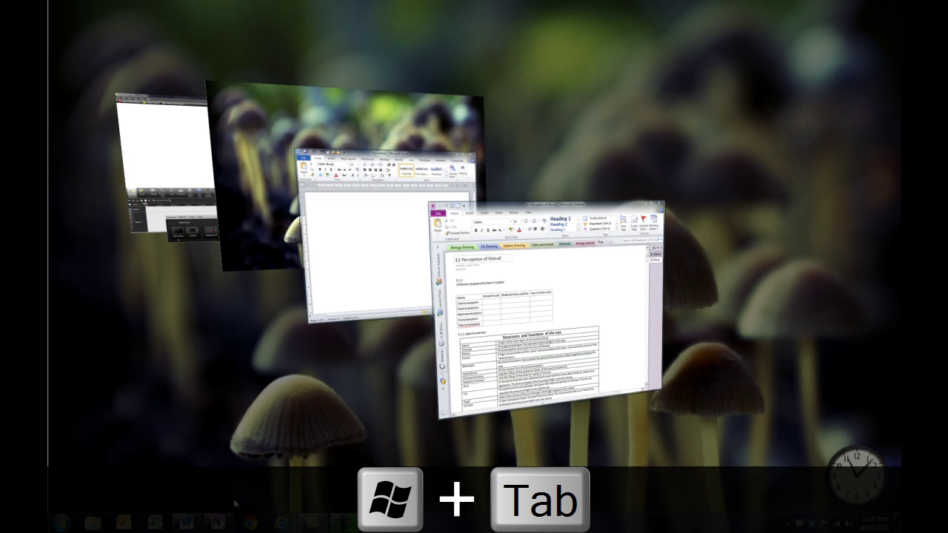
key(super+Tab)
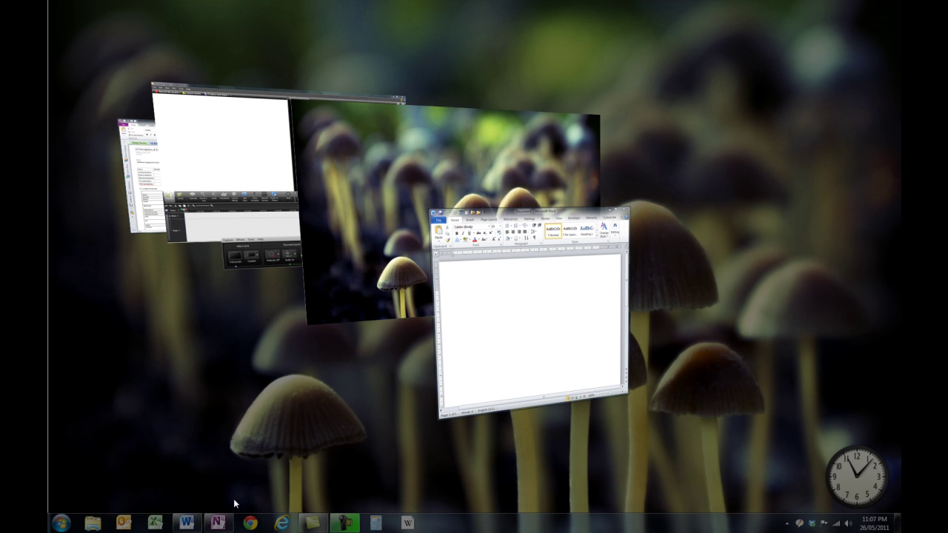
Step: Scroll the 3D stack, bring OneNote to the front, and show Flip 3D again
scroll(234, 498, up, 3)
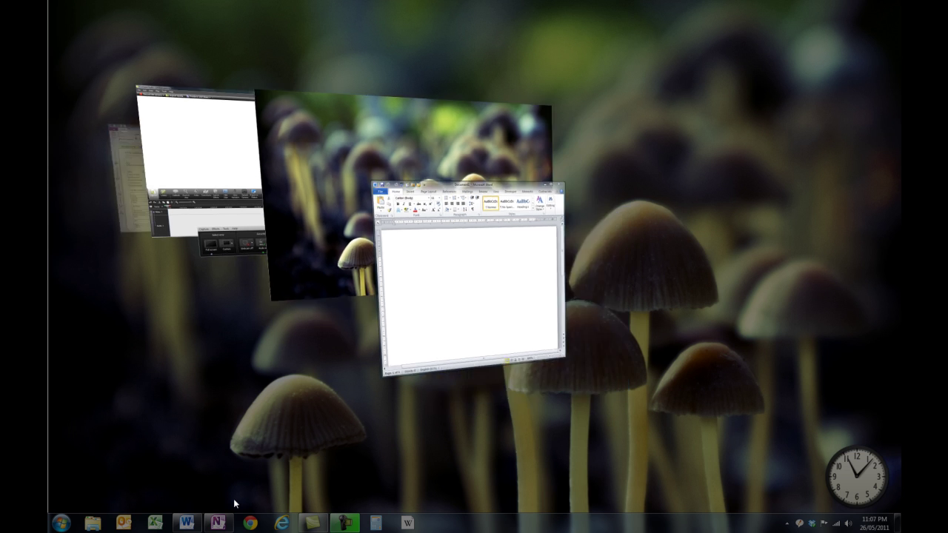
scroll(234, 498, up, 4)
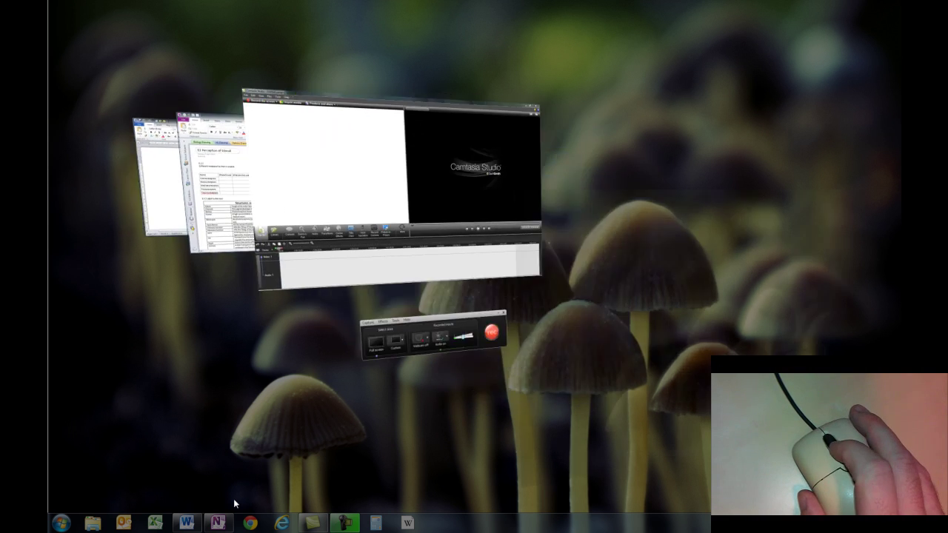
scroll(233, 499, up, 2)
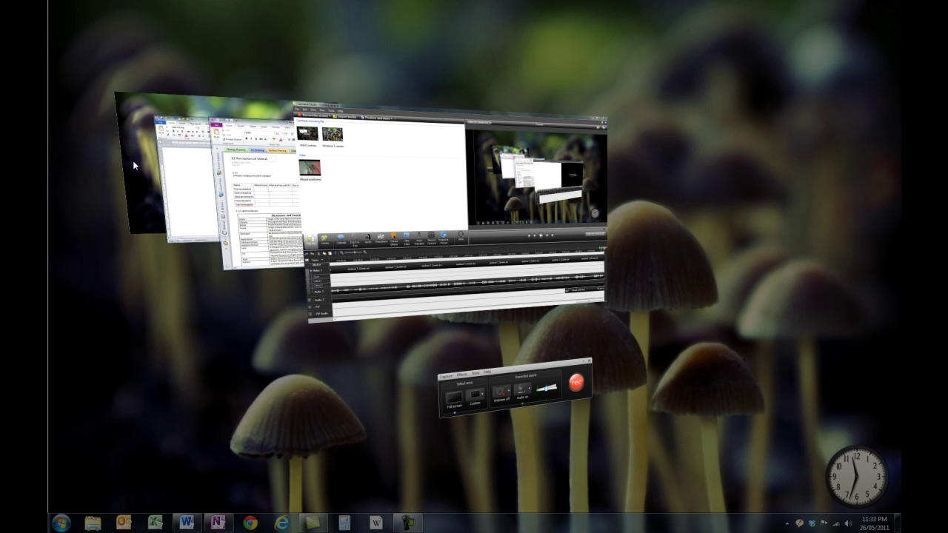
click(249, 175)
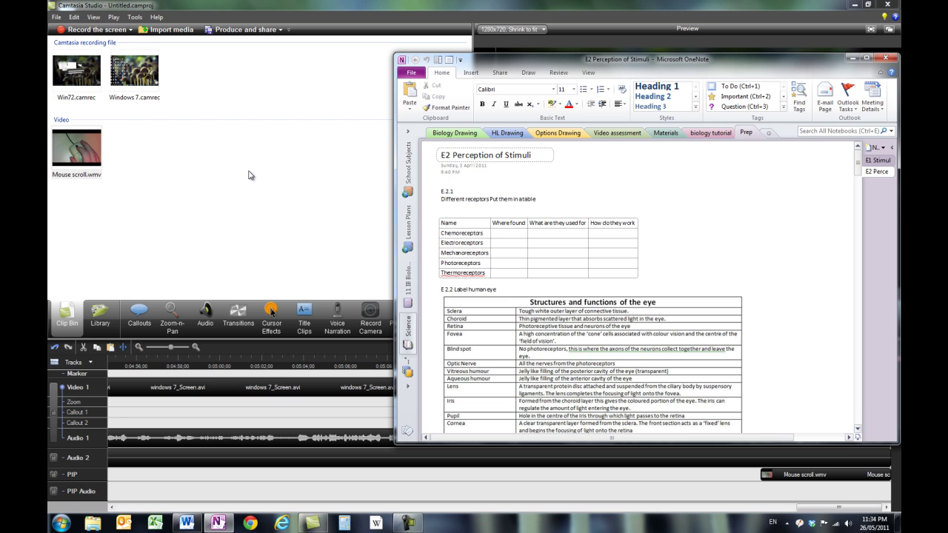
key(super+Tab)
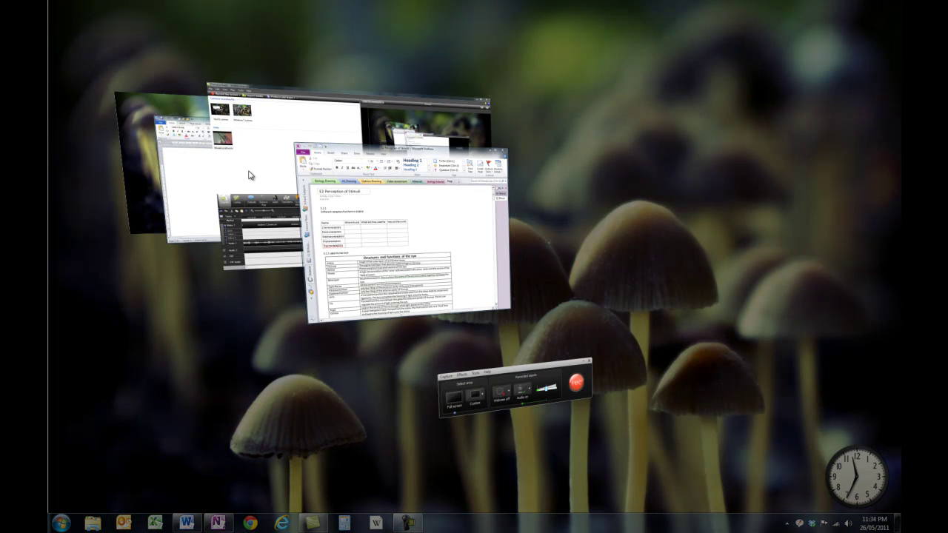